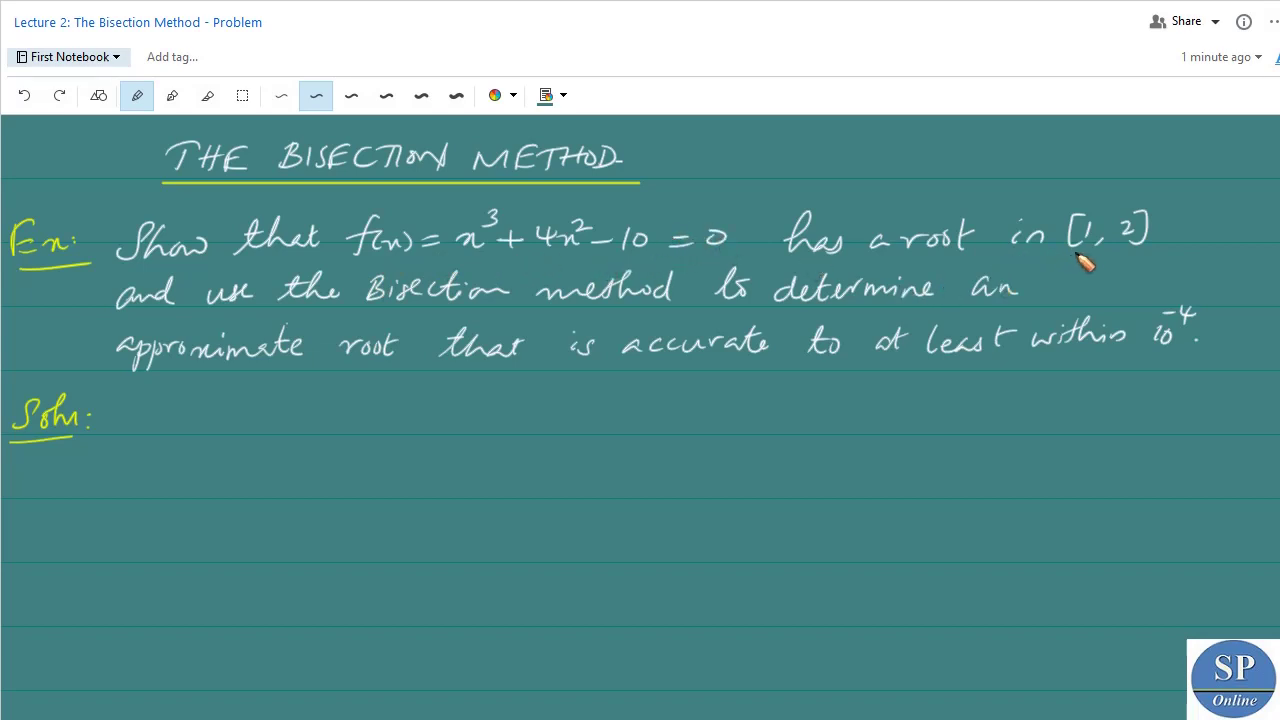
Underline [1, 2] and 'Bisection method', double-underline 10⁻⁴, then start writing f(x) = under Soln
drag(1066, 255, 1130, 253)
drag(390, 306, 668, 300)
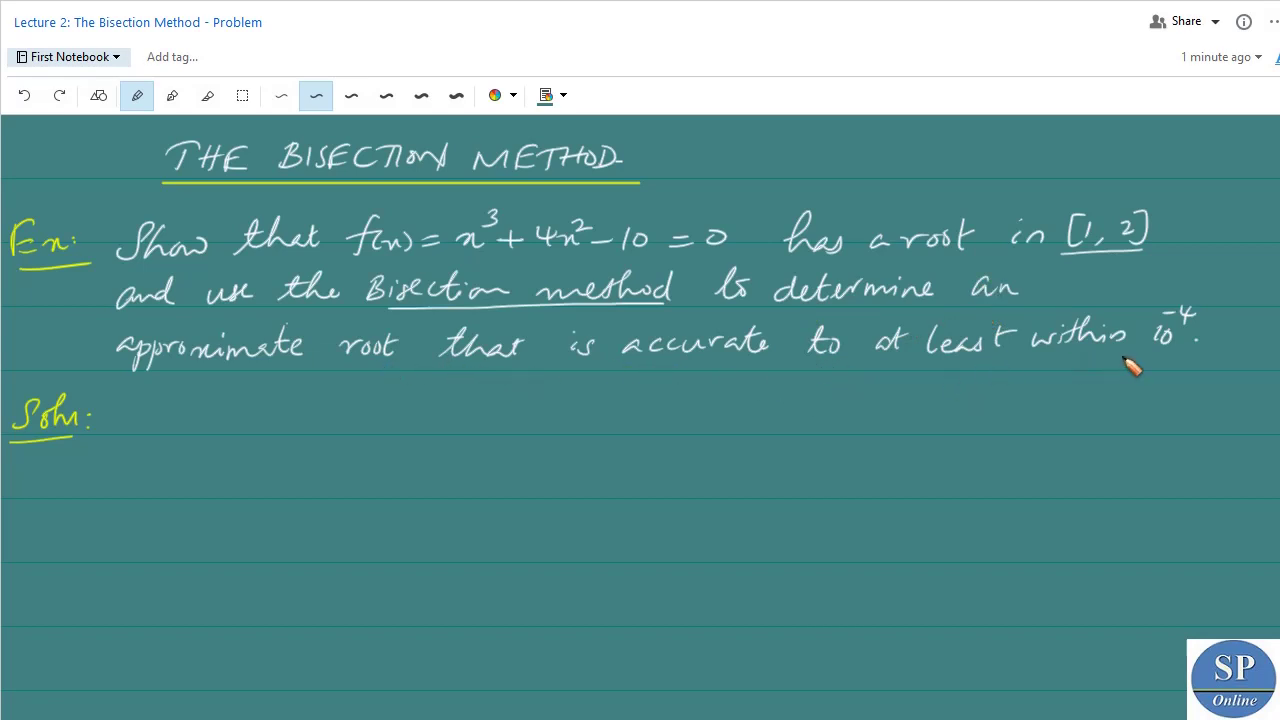
drag(1148, 355, 1190, 353)
drag(1150, 360, 1188, 358)
drag(1101, 188, 1149, 187)
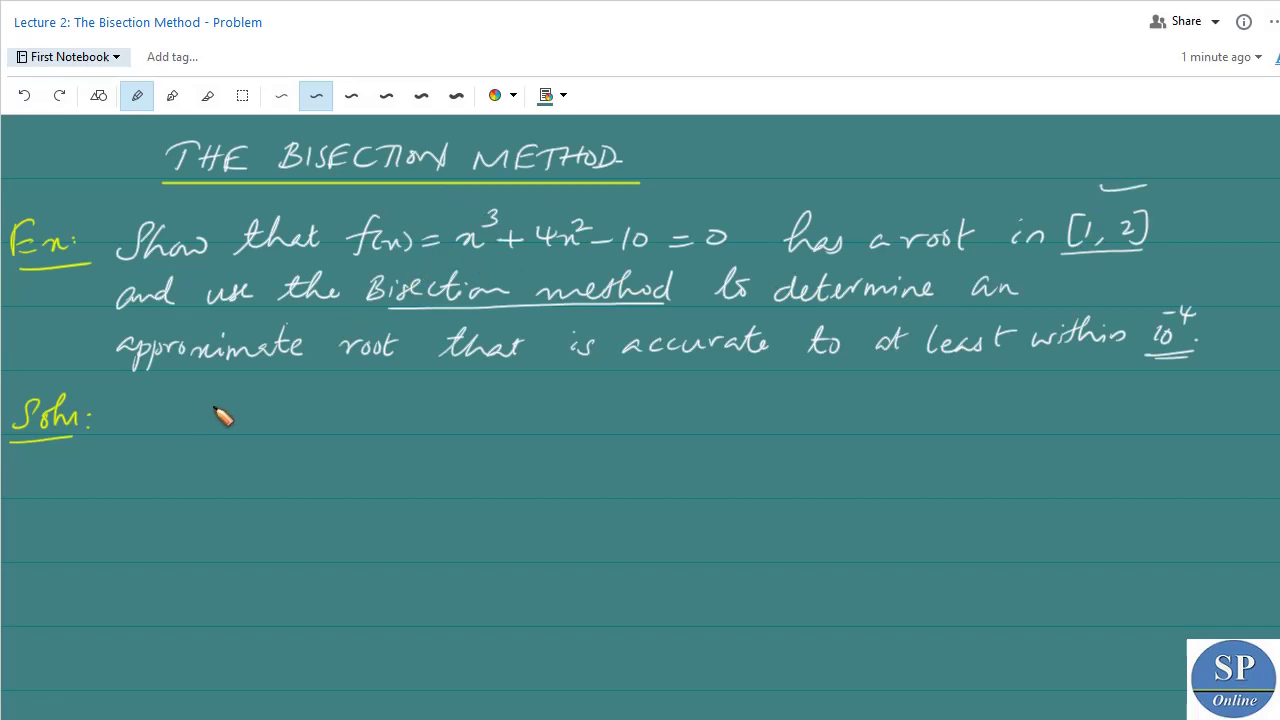
mouse_move(213, 412)
mouse_down()
mouse_move(230, 437)
mouse_move(258, 422)
mouse_move(275, 437)
mouse_move(316, 427)
mouse_move(305, 430)
mouse_move(330, 442)
mouse_move(333, 407)
mouse_move(354, 412)
mouse_move(352, 435)
mouse_move(362, 422)
mouse_move(440, 432)
mouse_move(438, 413)
mouse_move(506, 424)
mouse_up()
Write f(1) = 1³ + 4×1² − 10 = −5 < 0
mouse_move(114, 487)
mouse_down()
mouse_move(126, 500)
mouse_move(237, 480)
mouse_move(231, 497)
mouse_up()
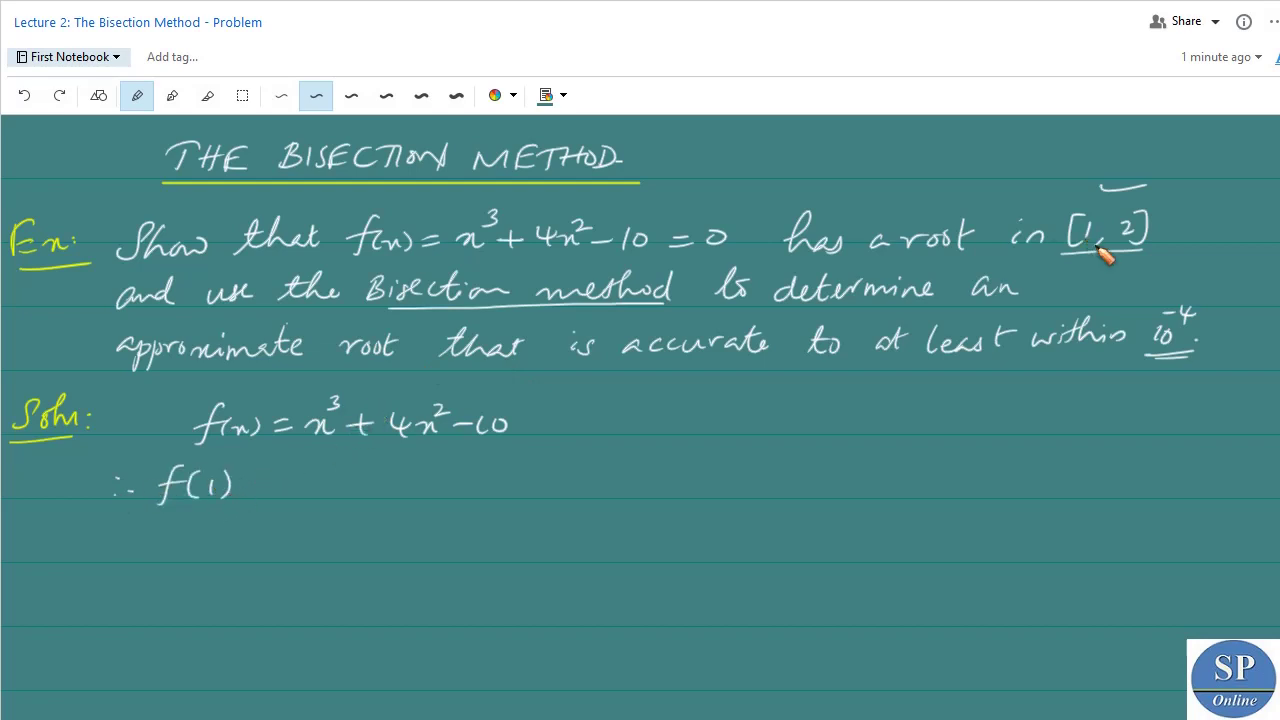
drag(251, 479, 276, 478)
mouse_move(251, 490)
mouse_down()
mouse_move(312, 479)
mouse_move(319, 452)
mouse_move(328, 500)
mouse_move(350, 478)
mouse_up()
mouse_move(341, 469)
mouse_down()
mouse_move(341, 489)
mouse_move(412, 490)
mouse_up()
drag(412, 472, 398, 490)
mouse_move(425, 468)
mouse_down()
mouse_move(424, 490)
mouse_move(452, 468)
mouse_move(470, 477)
mouse_up()
mouse_move(478, 468)
mouse_down()
mouse_move(477, 488)
mouse_move(499, 469)
mouse_move(556, 467)
mouse_up()
drag(540, 477, 619, 478)
drag(622, 456, 680, 469)
drag(704, 455, 703, 456)
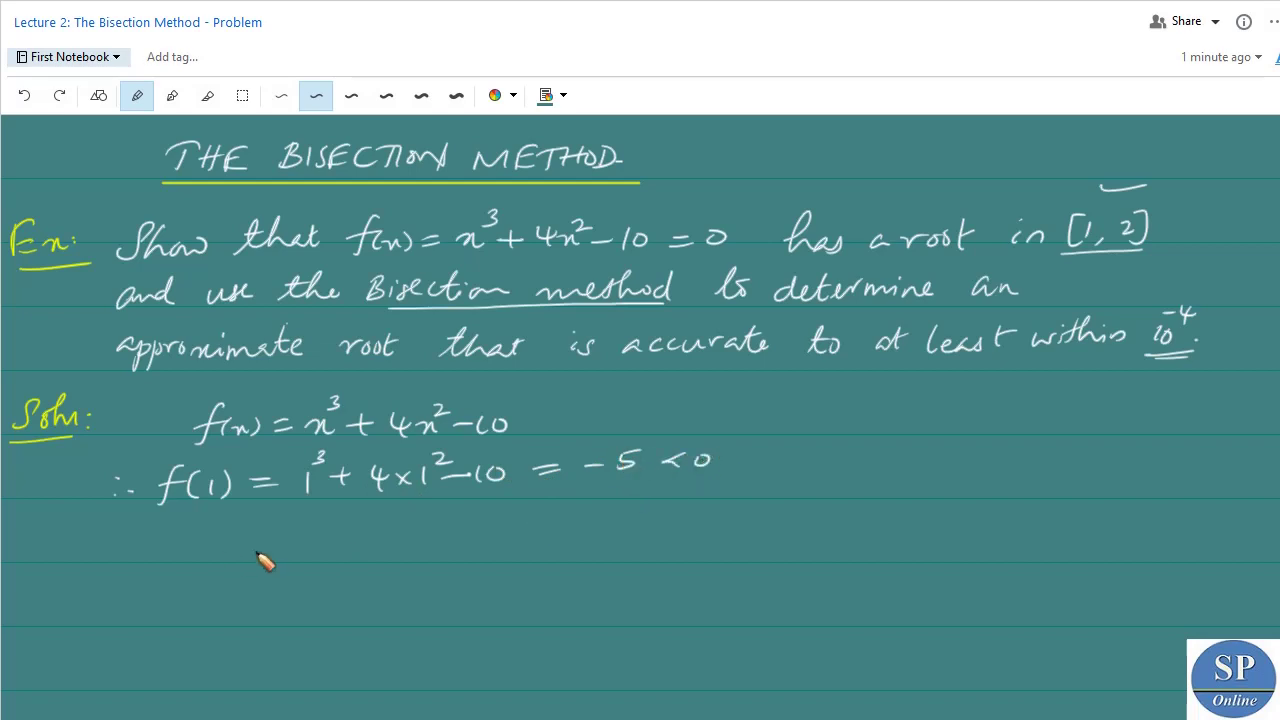
On the next line, write f(2) = 2³ + 4×2² − 10
mouse_move(170, 530)
mouse_down()
mouse_move(156, 560)
mouse_move(222, 555)
mouse_up()
mouse_move(232, 537)
mouse_down()
mouse_move(240, 555)
mouse_move(276, 540)
mouse_up()
drag(260, 553, 318, 556)
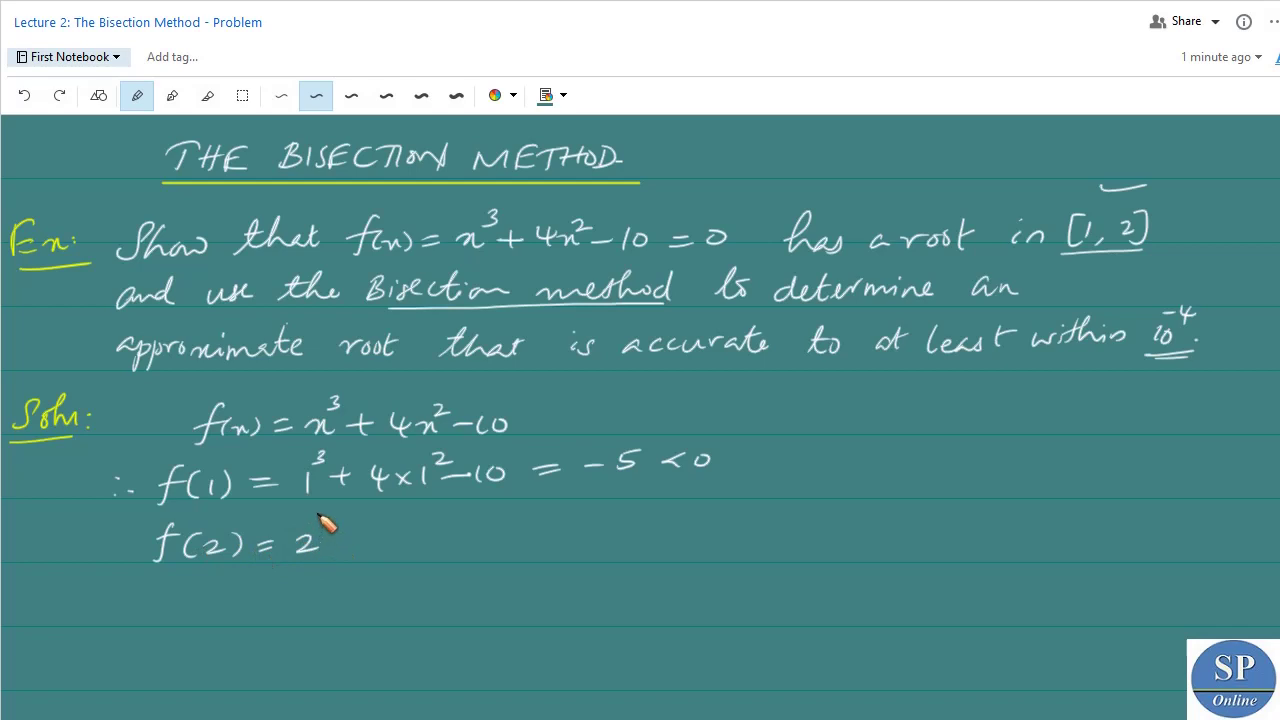
mouse_move(313, 512)
mouse_down()
mouse_move(314, 528)
mouse_move(356, 540)
mouse_up()
drag(347, 528, 346, 553)
mouse_move(382, 525)
mouse_down()
mouse_move(404, 552)
mouse_move(420, 546)
mouse_up()
mouse_move(432, 530)
mouse_down()
mouse_move(475, 520)
mouse_move(465, 540)
mouse_move(503, 544)
mouse_up()
drag(530, 528, 602, 519)
Evaluate f(2) as 8 + 16 − 10 = 14 > 0
drag(578, 531, 637, 529)
mouse_move(660, 521)
mouse_down()
mouse_move(681, 520)
mouse_move(670, 531)
mouse_up()
mouse_move(702, 512)
mouse_down()
mouse_move(700, 528)
mouse_move(755, 516)
mouse_up()
mouse_move(765, 509)
mouse_down()
mouse_move(764, 526)
mouse_move(832, 509)
mouse_up()
drag(816, 518, 853, 518)
mouse_move(874, 500)
mouse_down()
mouse_move(880, 520)
mouse_move(948, 504)
mouse_up()
click(968, 507)
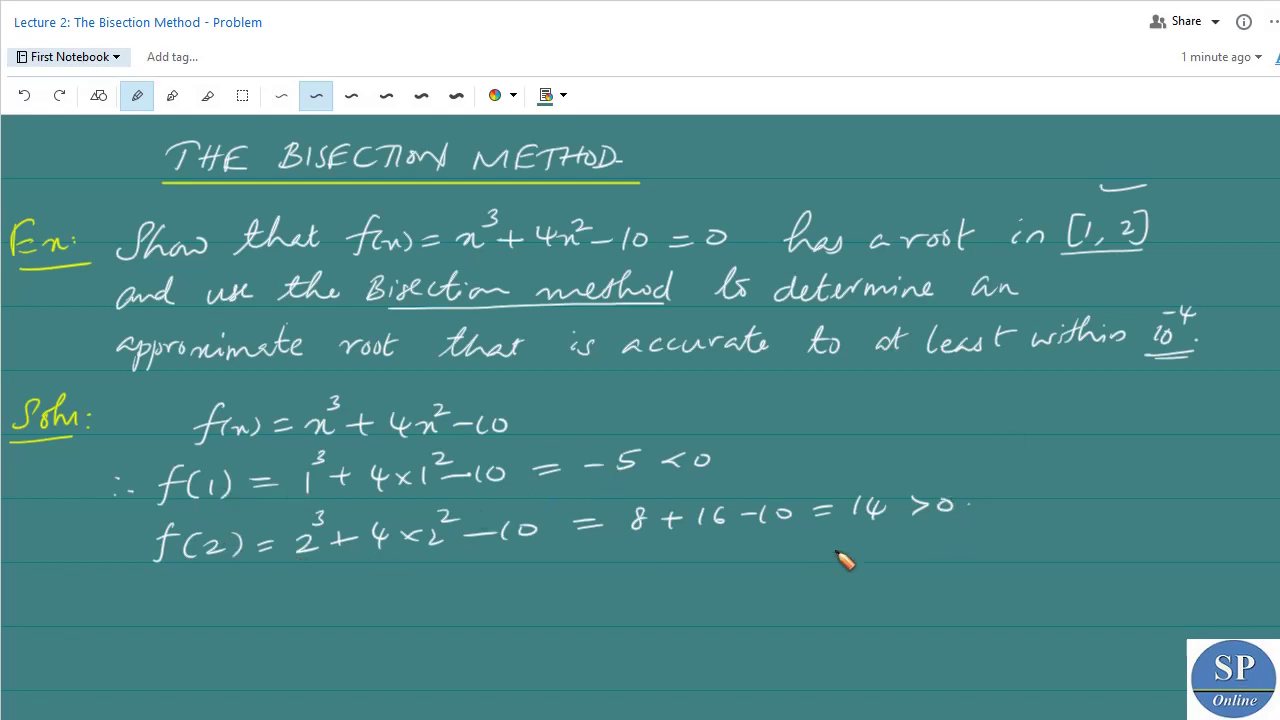
Begin the conclusion line with '∴ By'
click(152, 596)
click(152, 618)
mouse_move(172, 612)
mouse_down()
mouse_move(214, 598)
mouse_move(244, 648)
mouse_up()
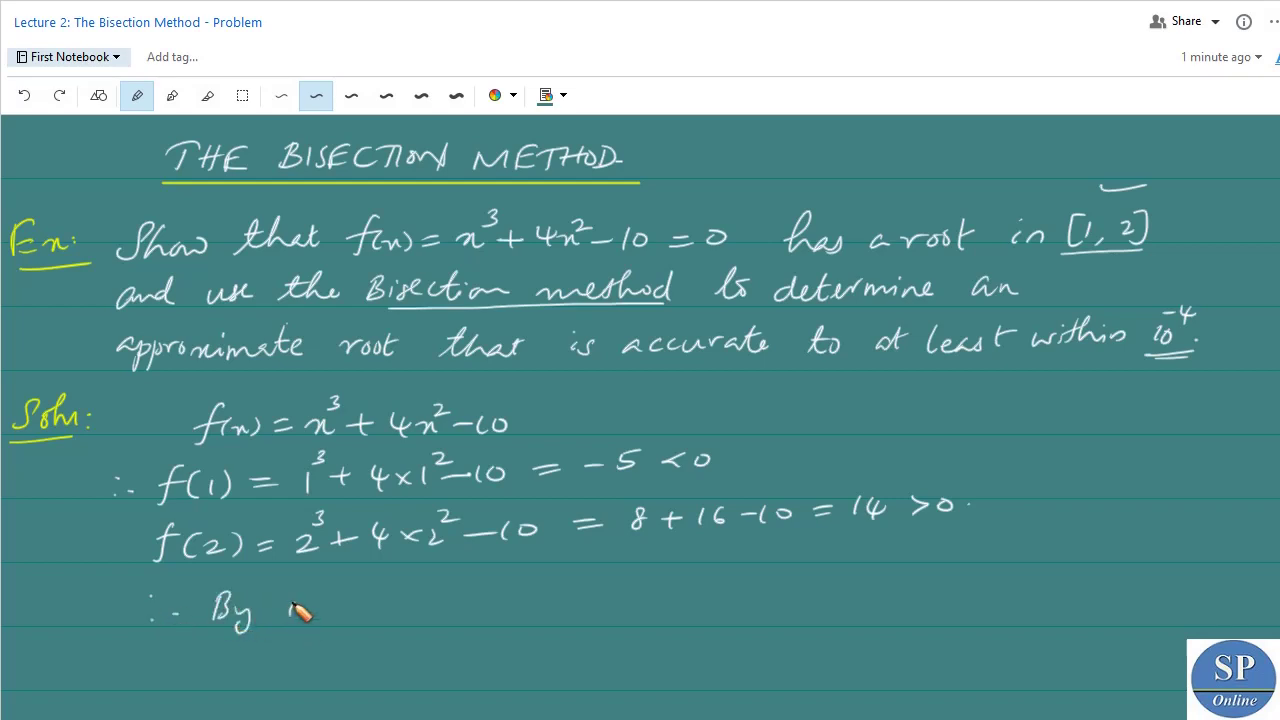
Write 'intermediate value theorem the given cts fn has a root in [1, 2].' and double-underline the theorem name
mouse_move(318, 622)
mouse_down()
mouse_move(797, 583)
mouse_move(885, 585)
mouse_move(874, 594)
mouse_move(993, 556)
mouse_move(1146, 566)
mouse_up()
mouse_move(146, 672)
mouse_down()
mouse_move(320, 677)
mouse_move(388, 676)
mouse_up()
drag(390, 648, 396, 678)
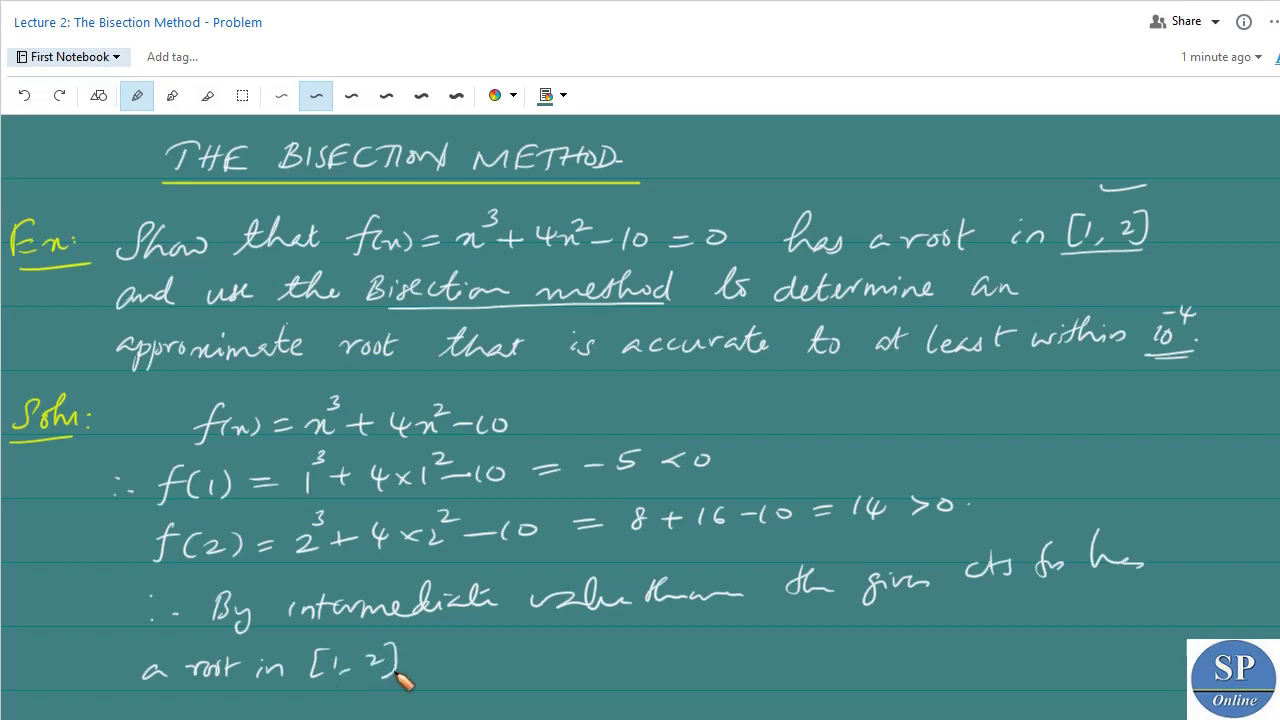
click(401, 670)
mouse_move(567, 649)
mouse_down()
mouse_move(686, 637)
mouse_move(652, 650)
mouse_up()
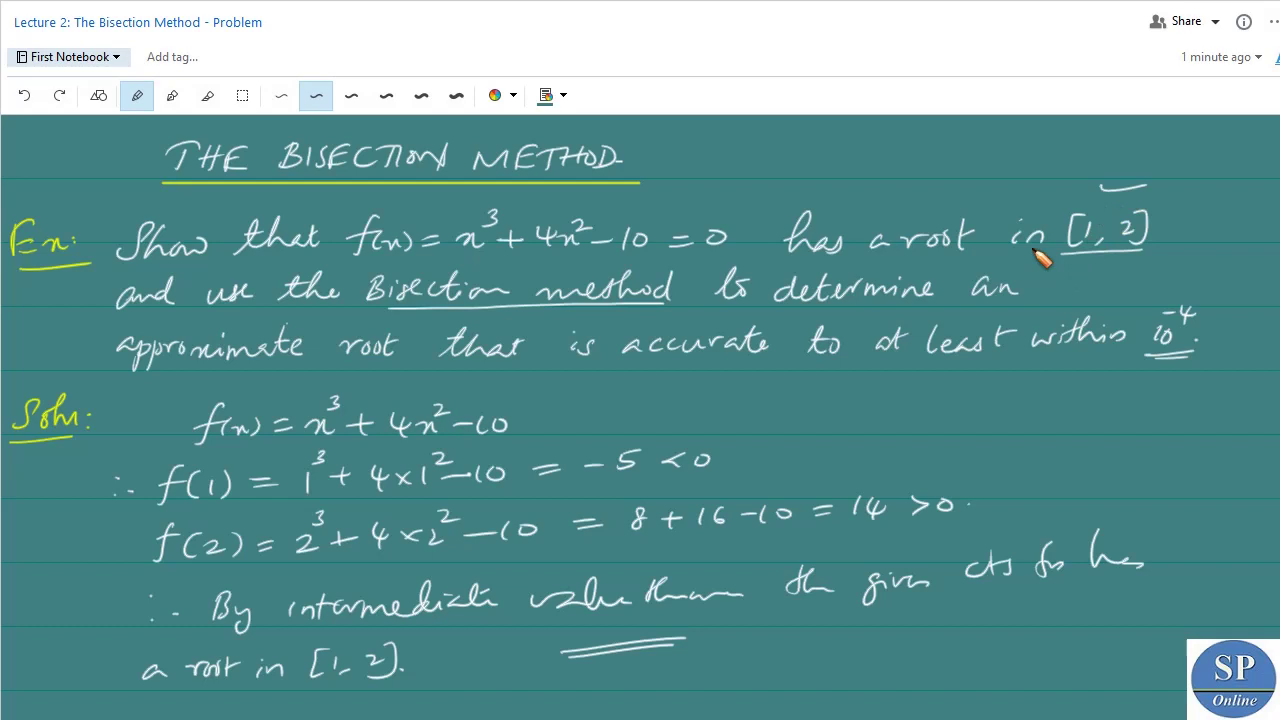
Write 'Set a₁ = 1, b₁ = 2' below the root conclusion
scroll(1123, 238, down, 4)
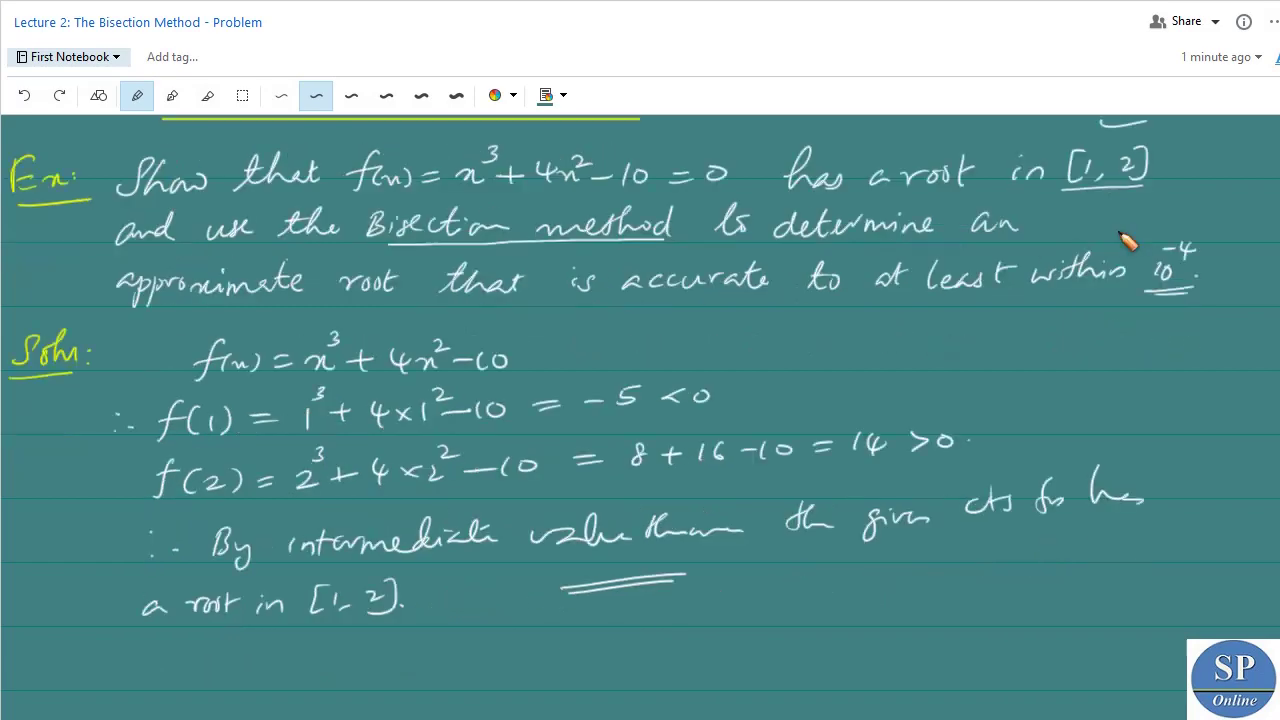
mouse_move(70, 530)
mouse_down()
mouse_move(47, 563)
mouse_move(90, 552)
mouse_up()
mouse_move(80, 536)
mouse_down()
mouse_move(136, 556)
mouse_move(186, 537)
mouse_up()
drag(168, 546, 335, 549)
drag(350, 537, 368, 535)
drag(352, 545, 404, 543)
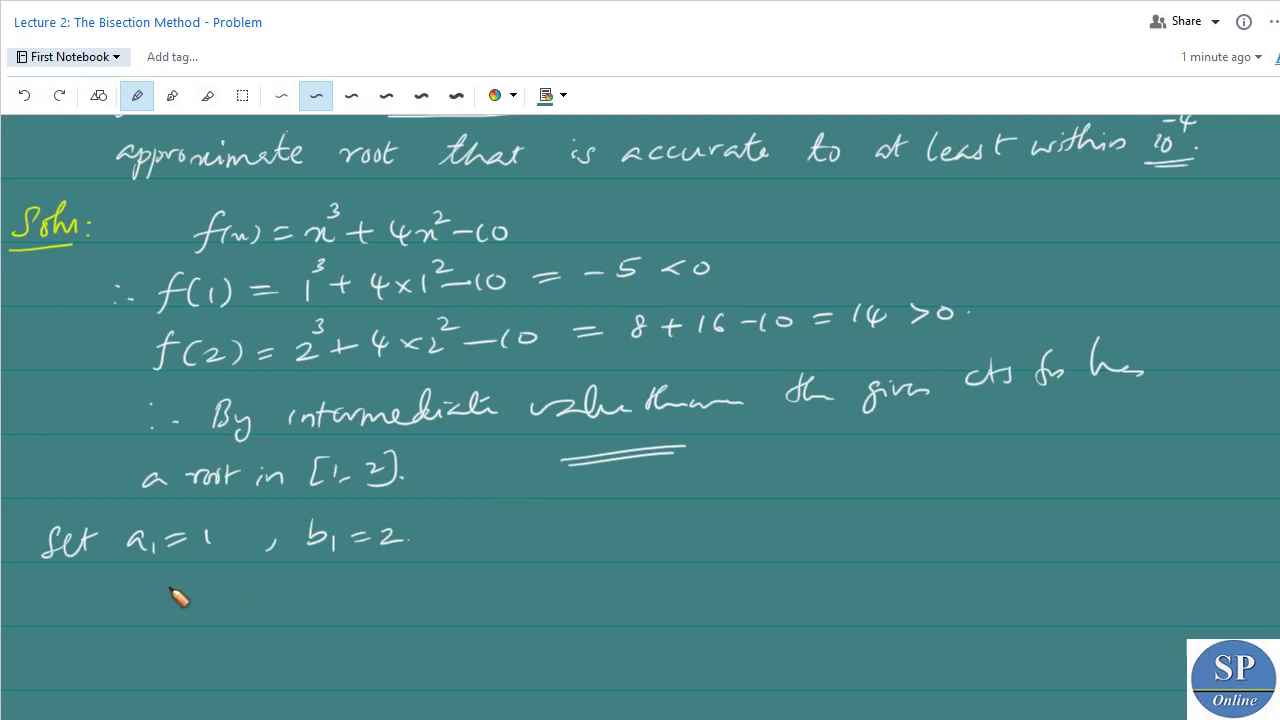
Write the first midpoint as ∴ p₁ = (1+2)/2 =
click(550, 534)
click(550, 544)
click(569, 541)
mouse_move(600, 524)
mouse_down()
mouse_move(598, 560)
mouse_move(614, 546)
mouse_up()
mouse_move(624, 540)
mouse_down()
mouse_move(624, 556)
mouse_move(655, 530)
mouse_up()
drag(636, 542, 692, 528)
drag(704, 521, 726, 520)
mouse_move(715, 512)
mouse_down()
mouse_move(714, 530)
mouse_move(762, 531)
mouse_move(752, 565)
mouse_move(803, 532)
mouse_up()
drag(785, 541, 805, 540)
Complete p₁ = 1.5 and continue with f(p₁) = f(1.5) =
click(852, 533)
drag(874, 518, 866, 538)
click(888, 533)
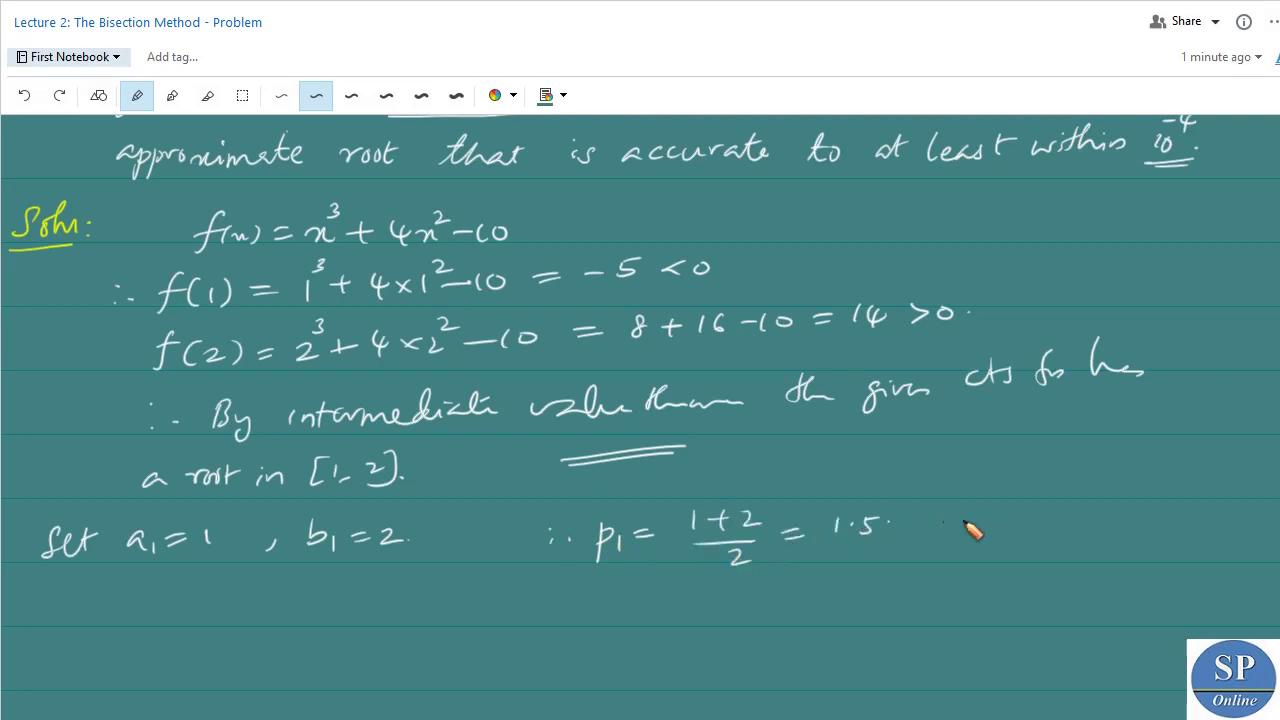
mouse_move(968, 510)
mouse_down()
mouse_move(934, 540)
mouse_move(952, 524)
mouse_up()
mouse_move(974, 514)
mouse_down()
mouse_move(970, 532)
mouse_move(984, 524)
mouse_up()
mouse_move(996, 520)
mouse_down()
mouse_move(1002, 534)
mouse_move(1040, 512)
mouse_up()
drag(1022, 524, 1050, 534)
drag(1048, 520, 1072, 518)
mouse_move(1094, 508)
mouse_down()
mouse_move(1086, 528)
mouse_move(1128, 532)
mouse_up()
click(1112, 527)
drag(1128, 510, 1142, 508)
drag(1150, 502, 1152, 534)
drag(896, 528, 884, 540)
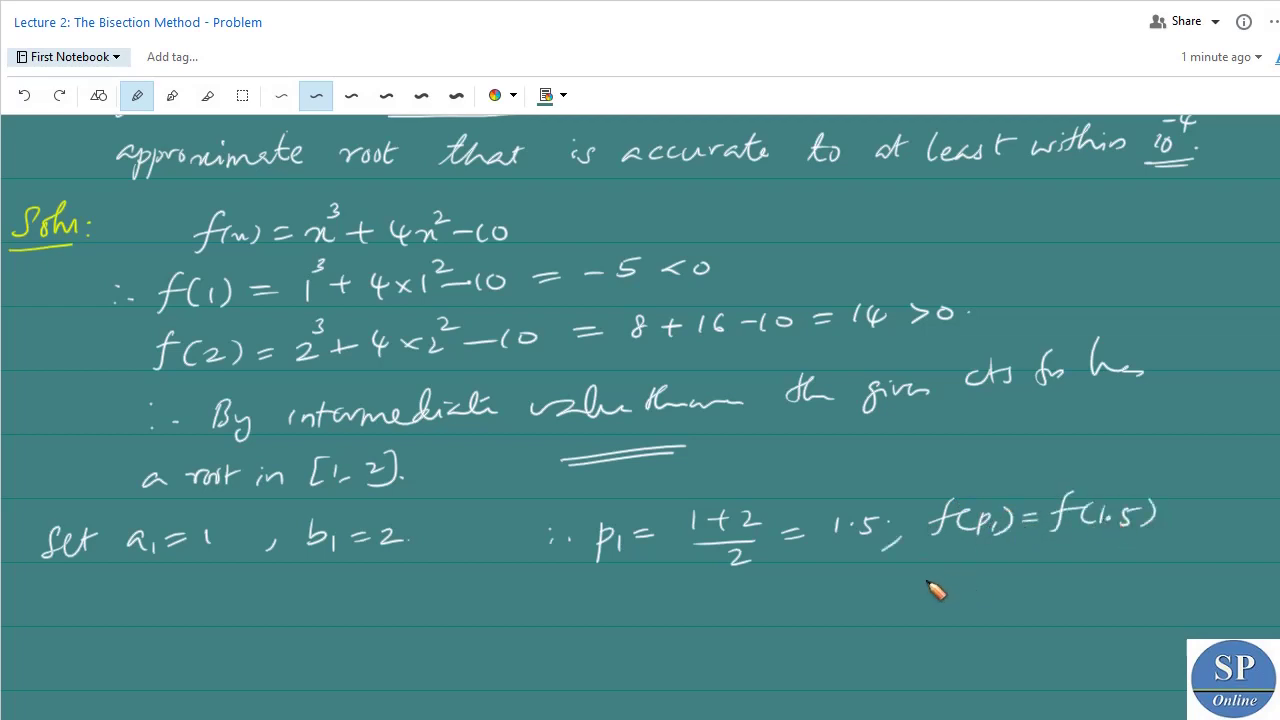
Expand f(1.5) as (1.5)³ + 4(1.5)² − on the next line
drag(921, 582, 944, 580)
drag(922, 591, 965, 592)
drag(979, 576, 996, 592)
mouse_move(1012, 571)
mouse_down()
mouse_move(1018, 590)
mouse_move(1034, 560)
mouse_move(1050, 592)
mouse_up()
drag(1041, 584, 1092, 584)
mouse_move(1088, 574)
mouse_down()
mouse_move(1086, 592)
mouse_move(1108, 592)
mouse_up()
mouse_move(1124, 576)
mouse_down()
mouse_move(1128, 592)
mouse_move(1146, 592)
mouse_up()
drag(1162, 572, 1168, 592)
drag(1170, 544, 1204, 578)
mouse_move(1214, 572)
mouse_down()
mouse_move(1218, 584)
mouse_move(1224, 572)
mouse_up()
Finish the −10 term and give the result 2.375 > 0
drag(932, 628, 948, 633)
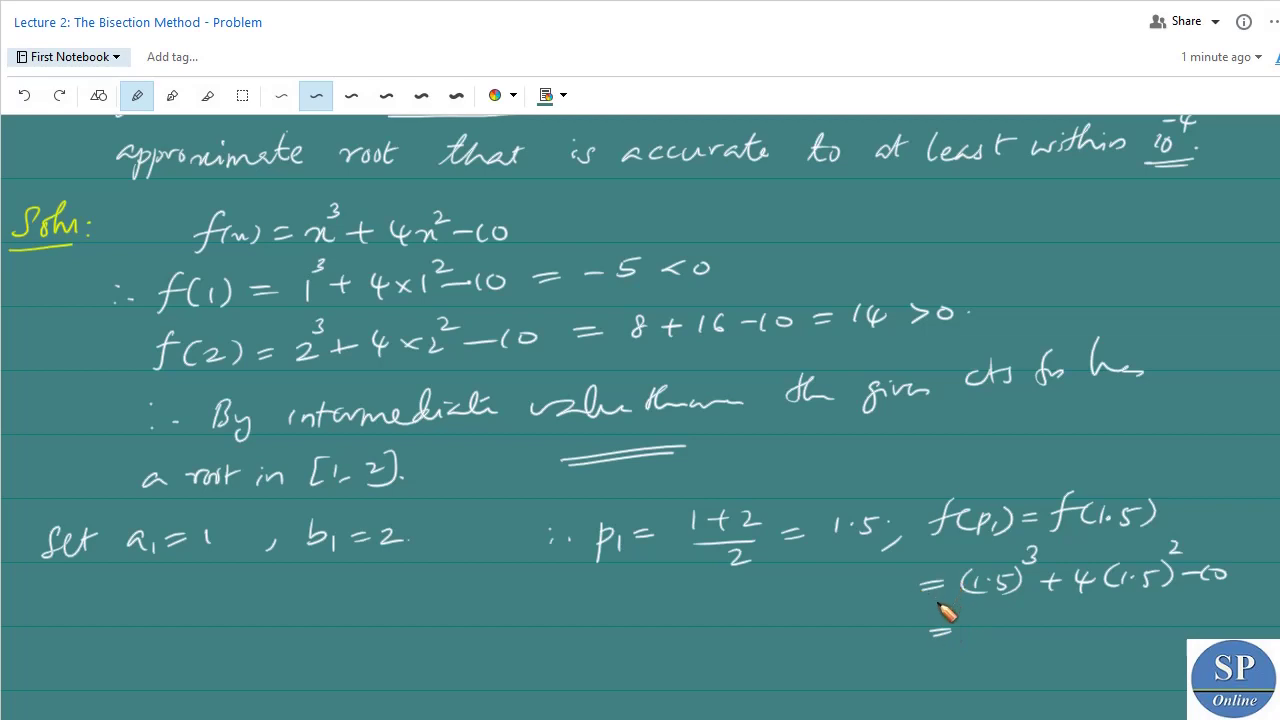
mouse_move(988, 626)
mouse_down()
mouse_move(1002, 642)
mouse_move(1052, 630)
mouse_move(1040, 640)
mouse_move(1154, 637)
mouse_up()
click(1016, 634)
drag(1184, 622, 1183, 624)
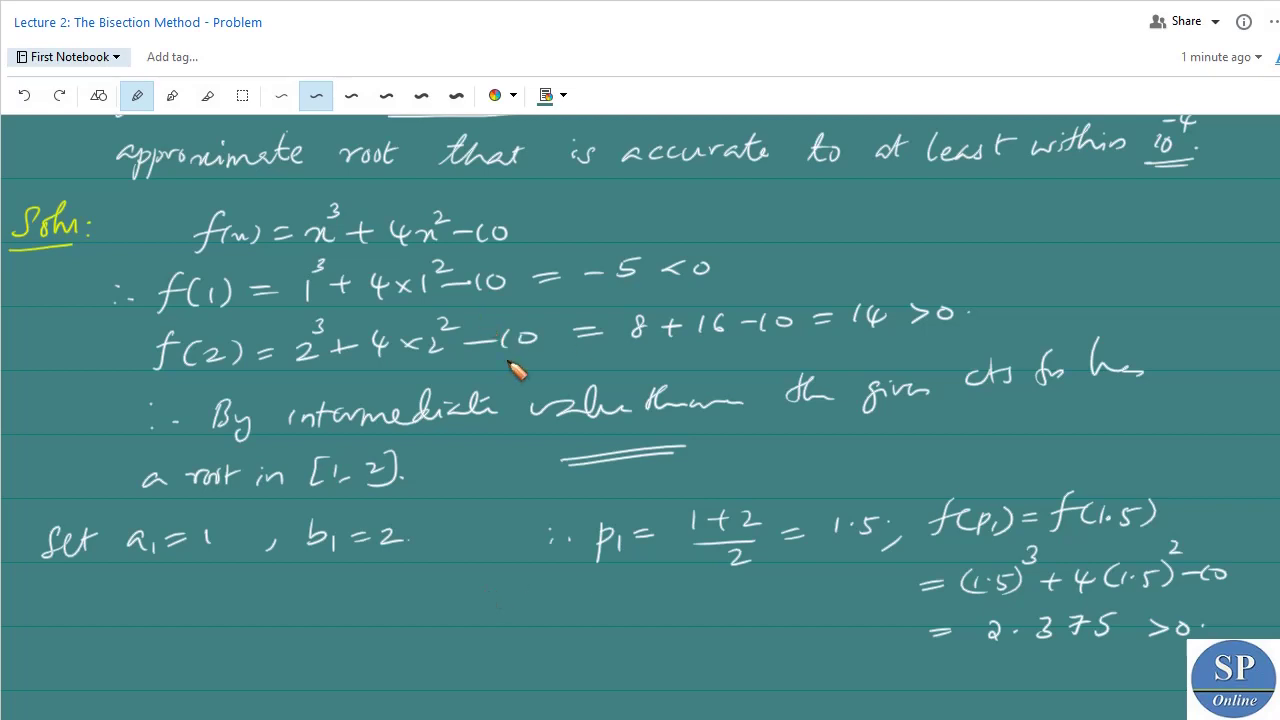
Double-underline 14 on the f(2) line and mark under the 2 in f(2)
drag(850, 336, 889, 333)
drag(848, 345, 895, 341)
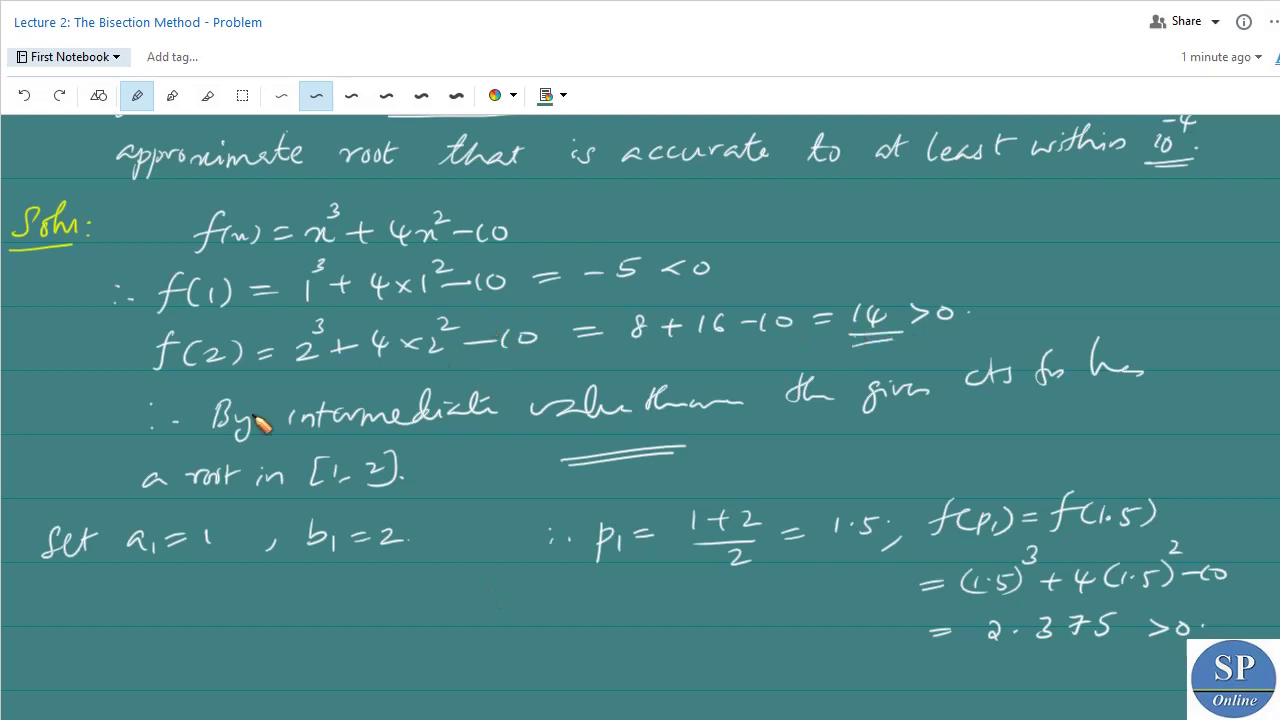
drag(205, 371, 222, 366)
Write 'a₂ = 1, b₂ = 1.5' on a new line and double-underline 2.375
scroll(858, 525, down, 2)
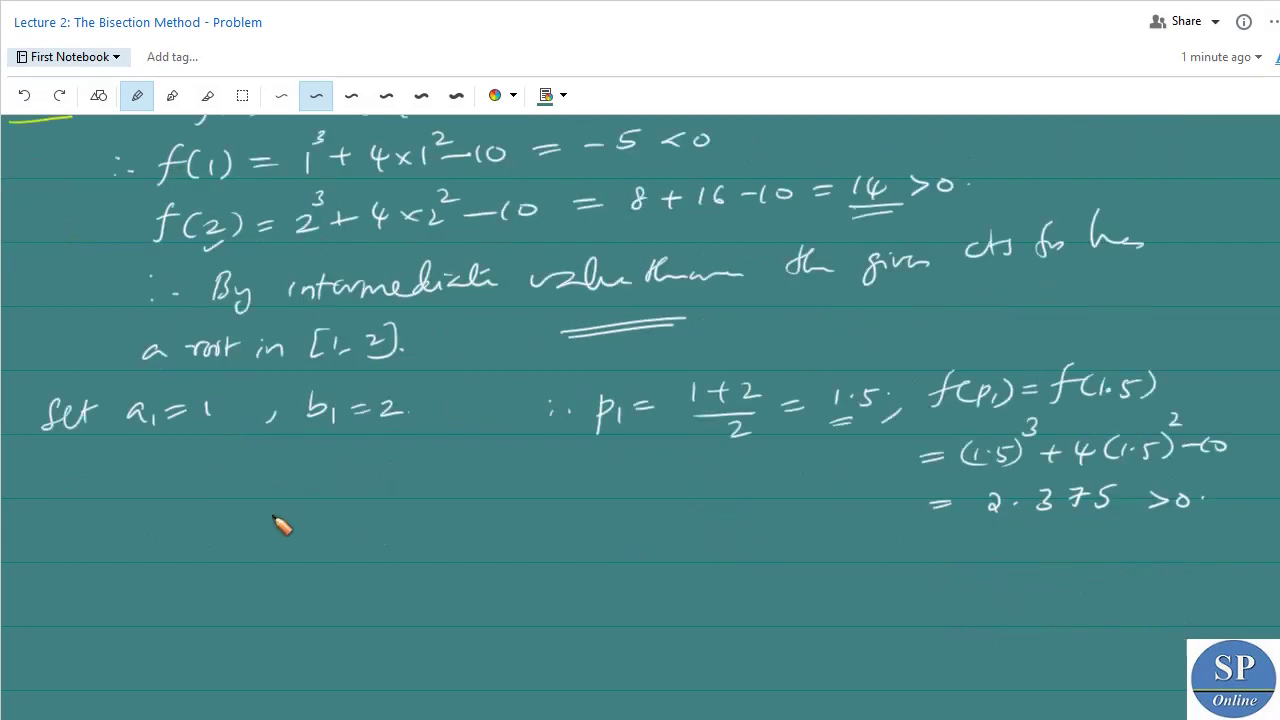
mouse_move(150, 570)
mouse_down()
mouse_move(129, 577)
mouse_move(148, 594)
mouse_move(181, 573)
mouse_move(152, 599)
mouse_move(183, 582)
mouse_move(259, 592)
mouse_up()
mouse_move(304, 546)
mouse_down()
mouse_move(306, 588)
mouse_move(340, 589)
mouse_move(370, 567)
mouse_up()
drag(350, 580, 437, 554)
click(405, 567)
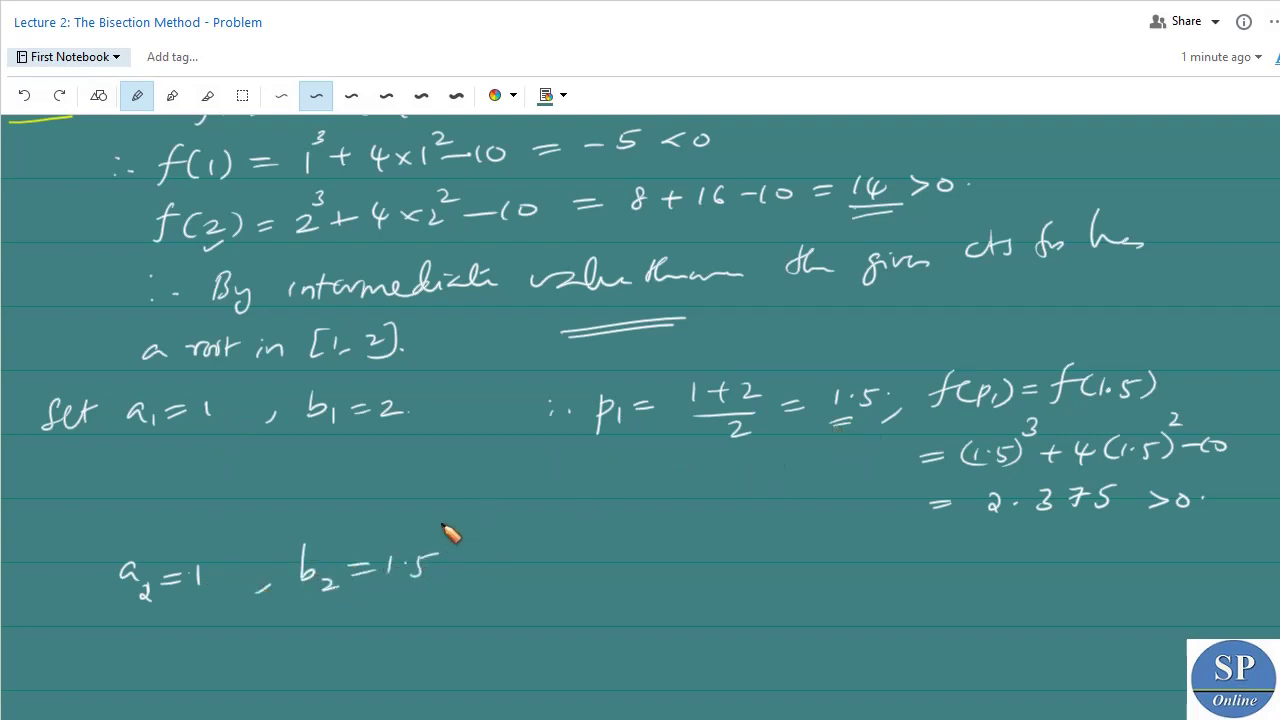
drag(1016, 530, 1078, 533)
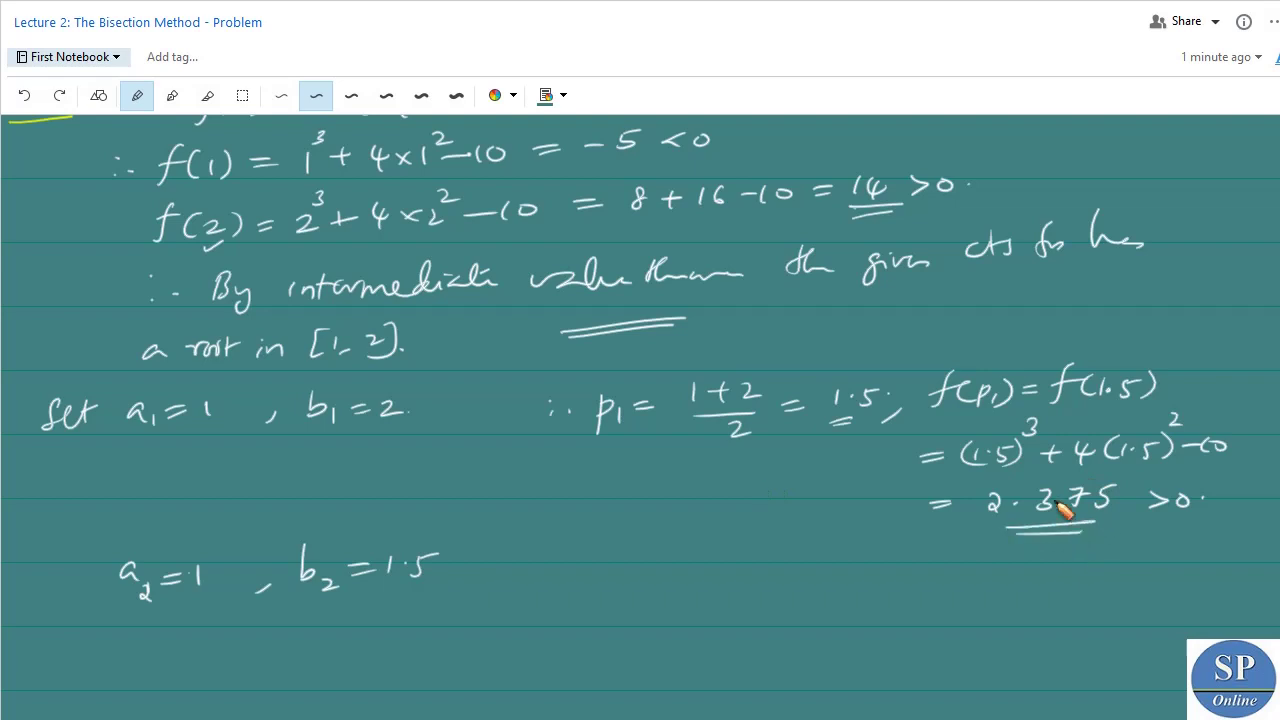